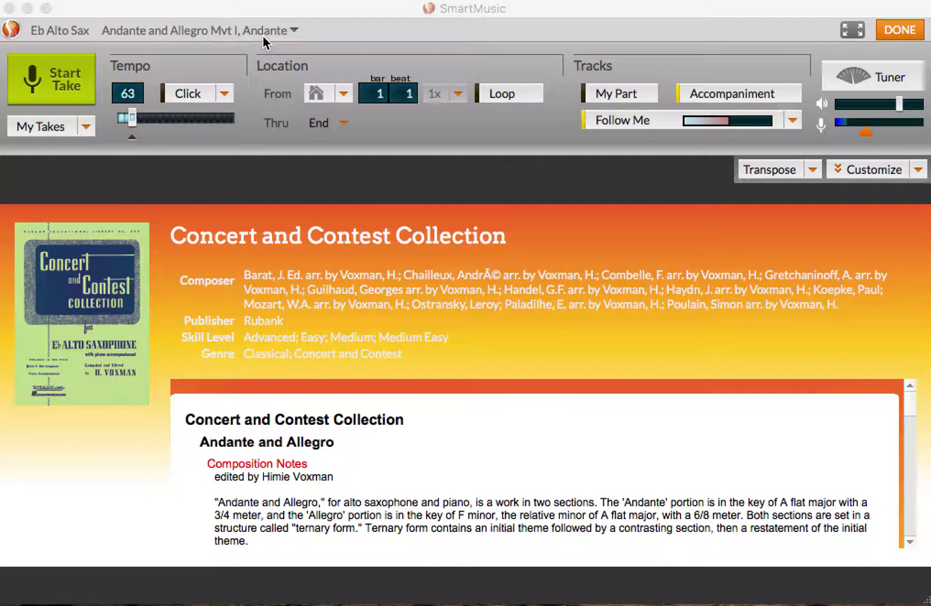
# Choose Mvt I, Andante, of Andante and Allegro as the piece
pyautogui.click(263, 34)
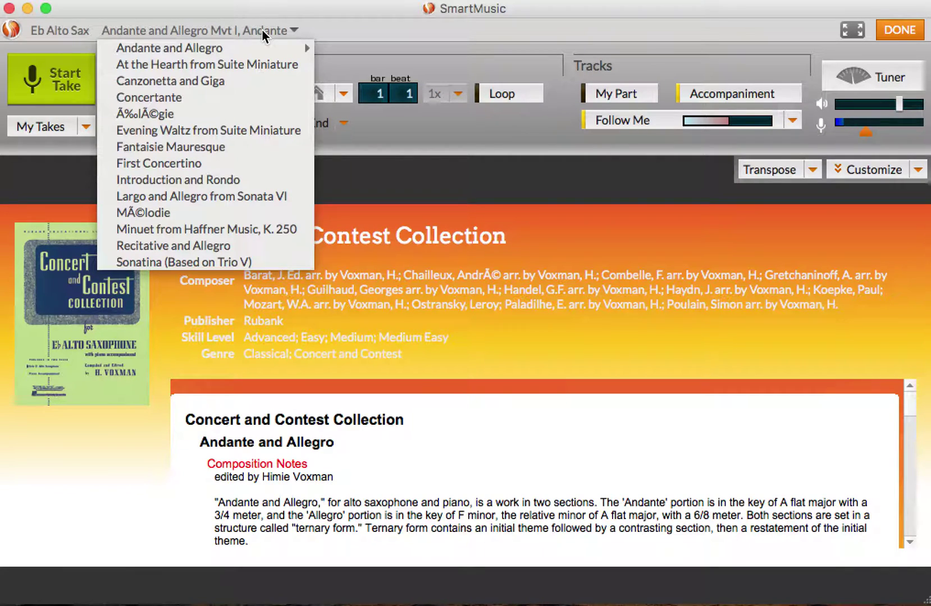
pyautogui.moveTo(270, 52)
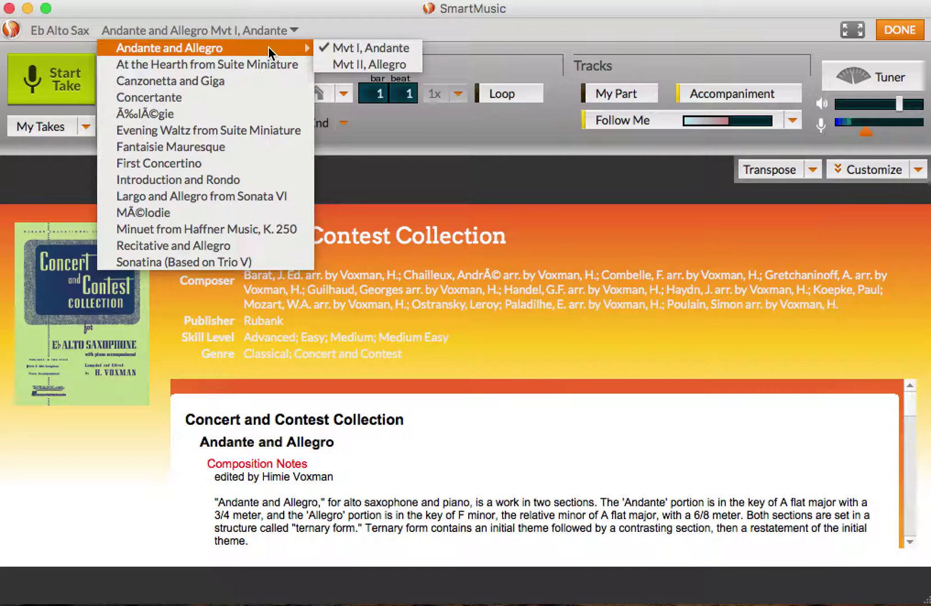
pyautogui.click(387, 47)
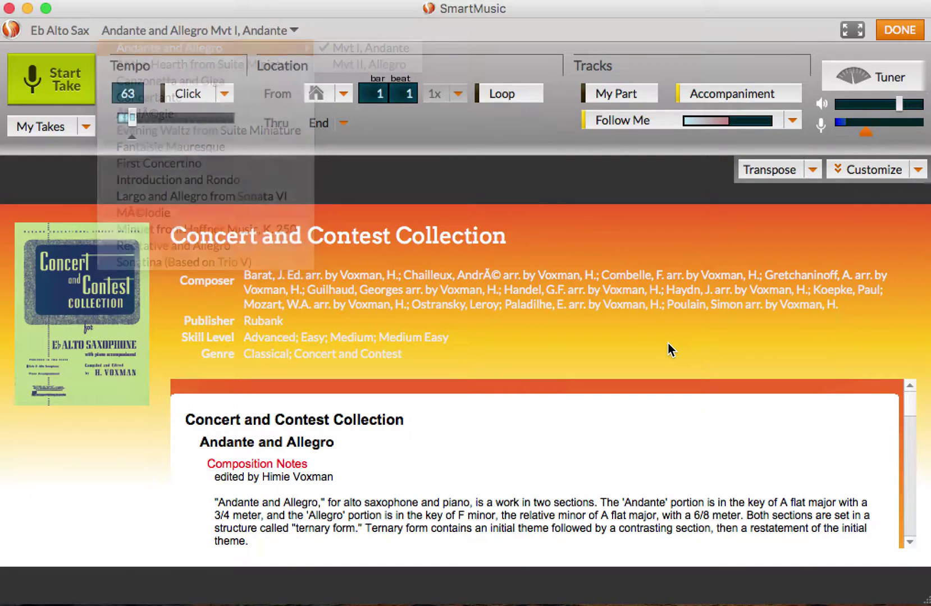
# Examine the Follow Me track and its options for waiting, skipping rests and octave playback
pyautogui.click(621, 123)
pyautogui.click(619, 125)
pyautogui.click(609, 127)
pyautogui.click(612, 128)
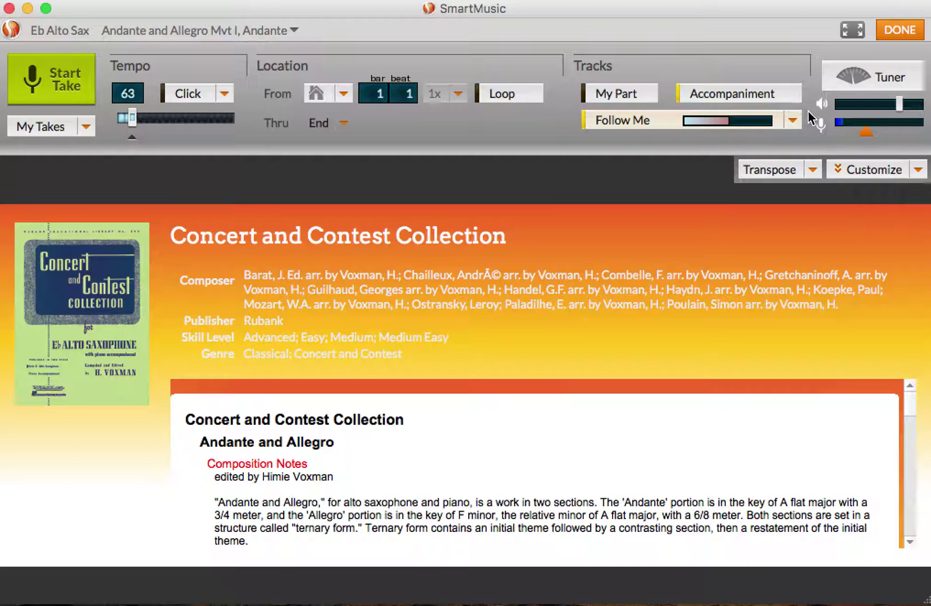
pyautogui.click(792, 120)
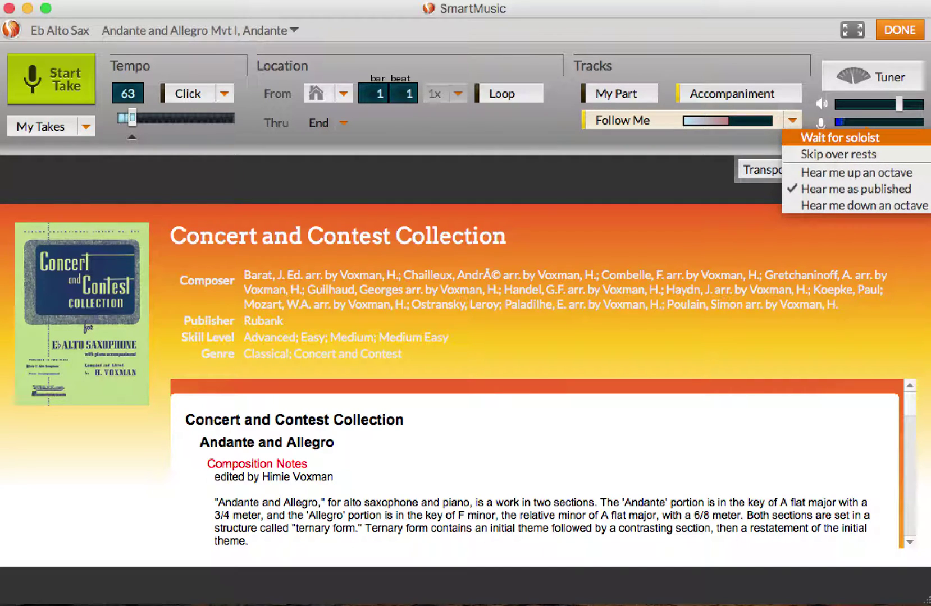
pyautogui.click(919, 141)
pyautogui.click(792, 120)
pyautogui.click(684, 180)
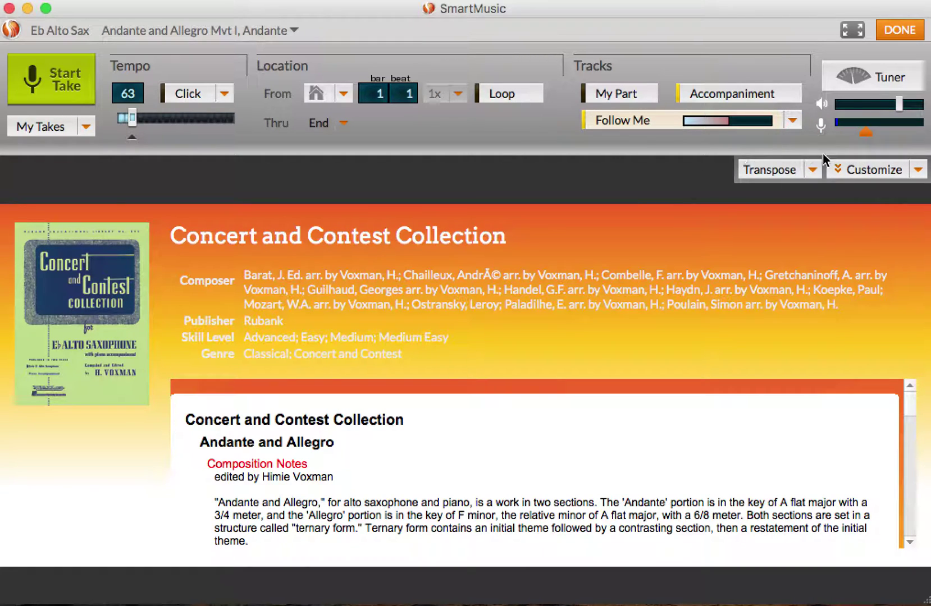
# Open the accompaniment customizations and select Solo Final MVT1
pyautogui.click(884, 177)
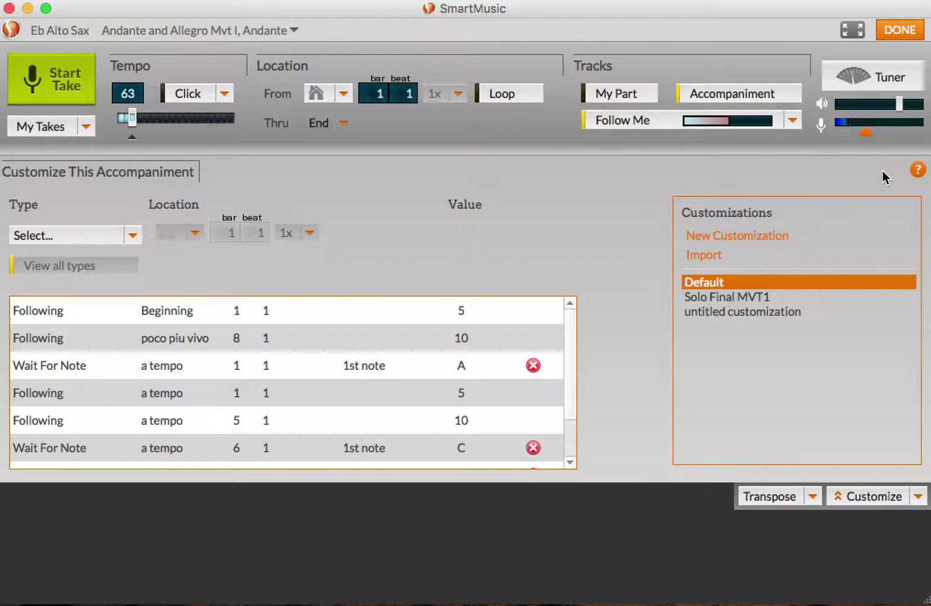
pyautogui.click(776, 300)
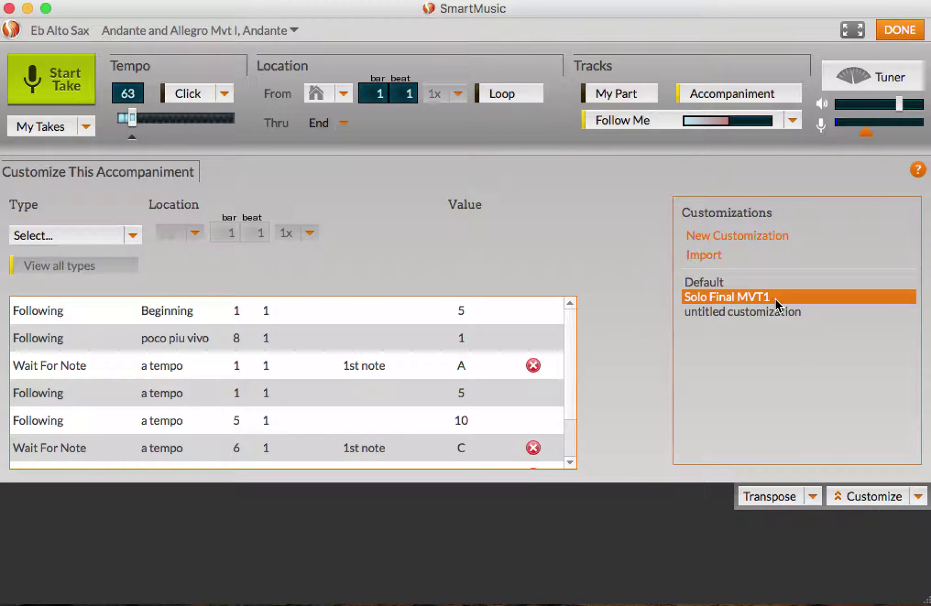
pyautogui.rightClick(778, 303)
pyautogui.click(727, 340)
# Create a new customization without giving it a custom name, and return to Solo Final MVT1
pyautogui.click(726, 234)
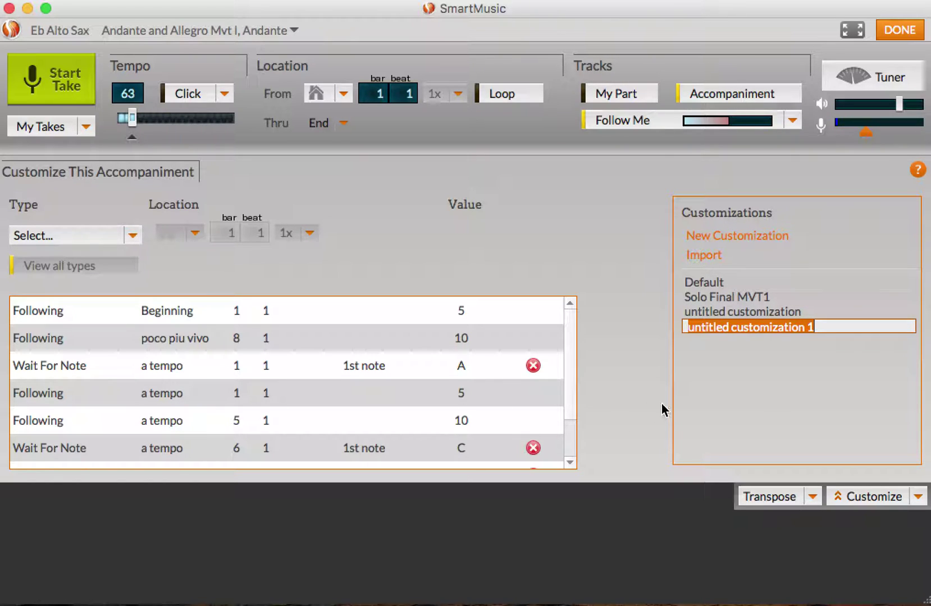
pyautogui.press('BackSpace')
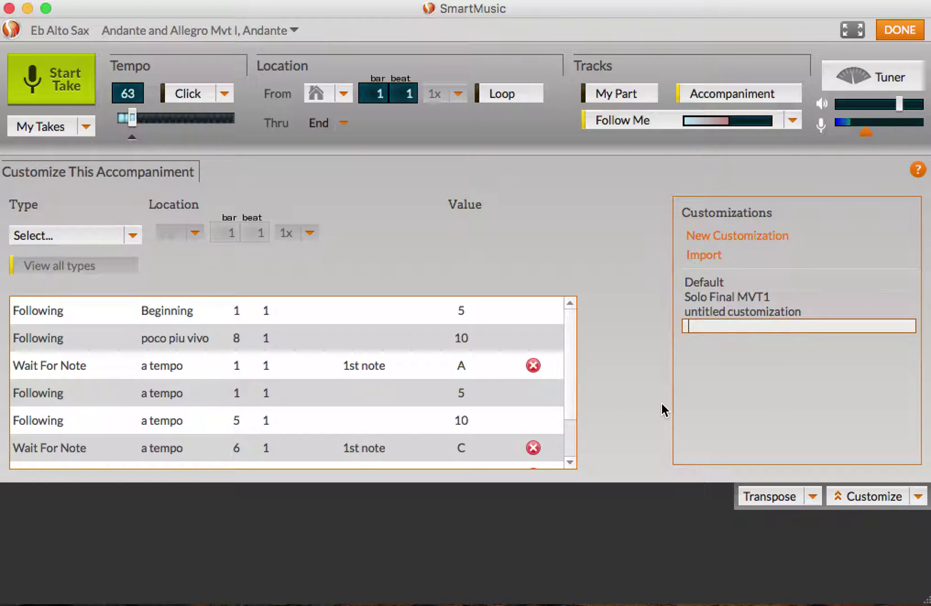
pyautogui.click(726, 295)
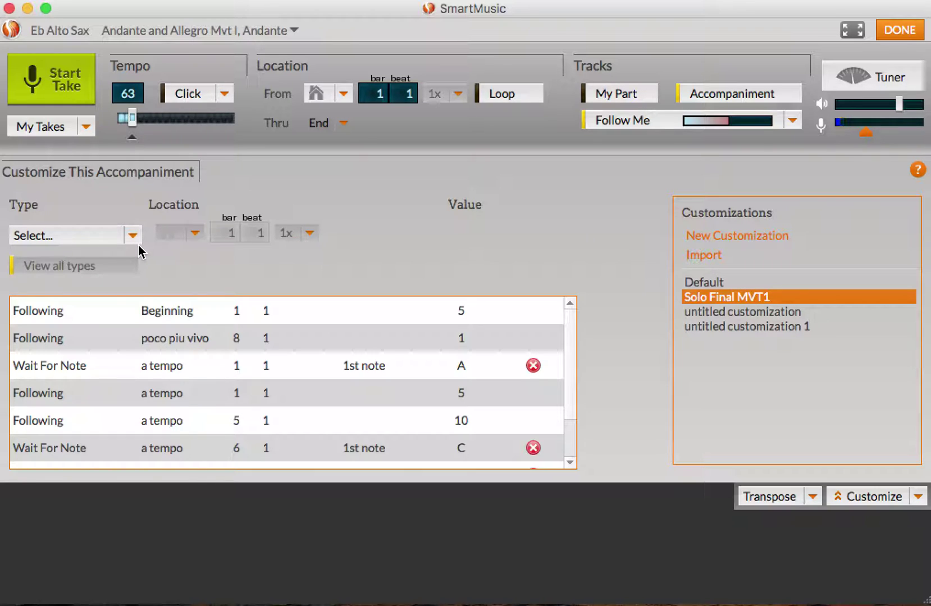
# Add a sensitive Following entry with value 8 at bar 8, beat 1 from the beginning, and delete it again
pyautogui.click(64, 238)
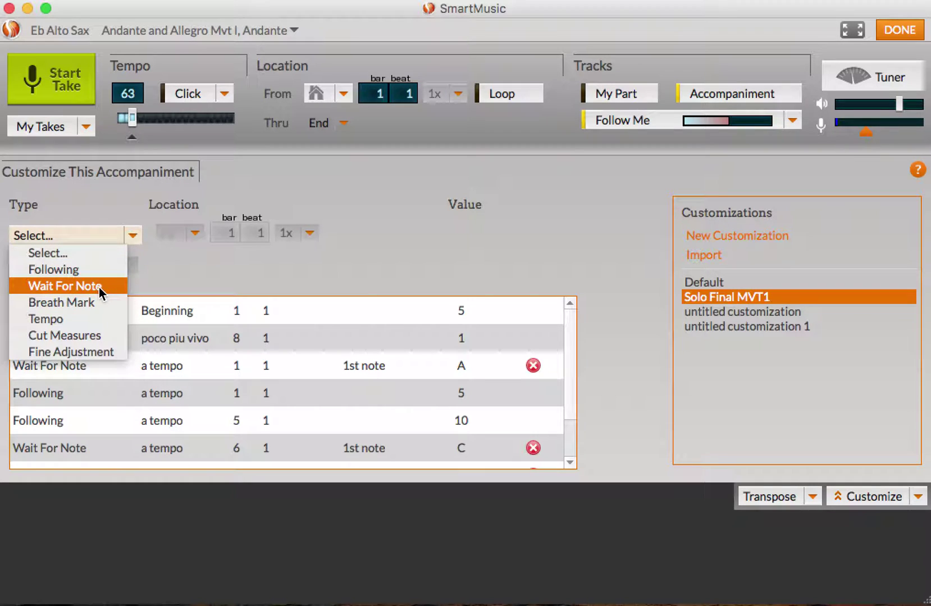
pyautogui.click(80, 273)
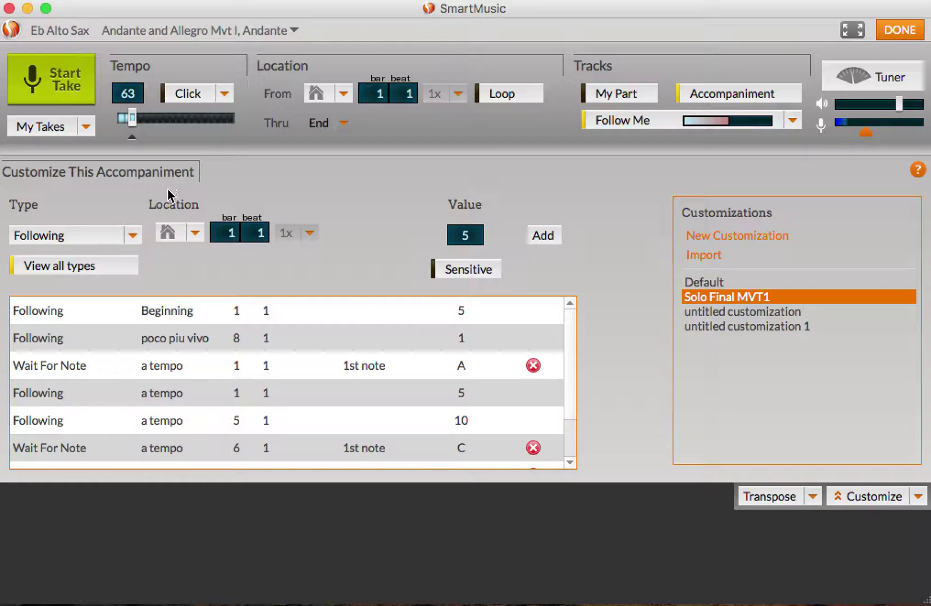
pyautogui.click(215, 235)
pyautogui.write('8')
pyautogui.click(453, 235)
pyautogui.write('8')
pyautogui.click(469, 270)
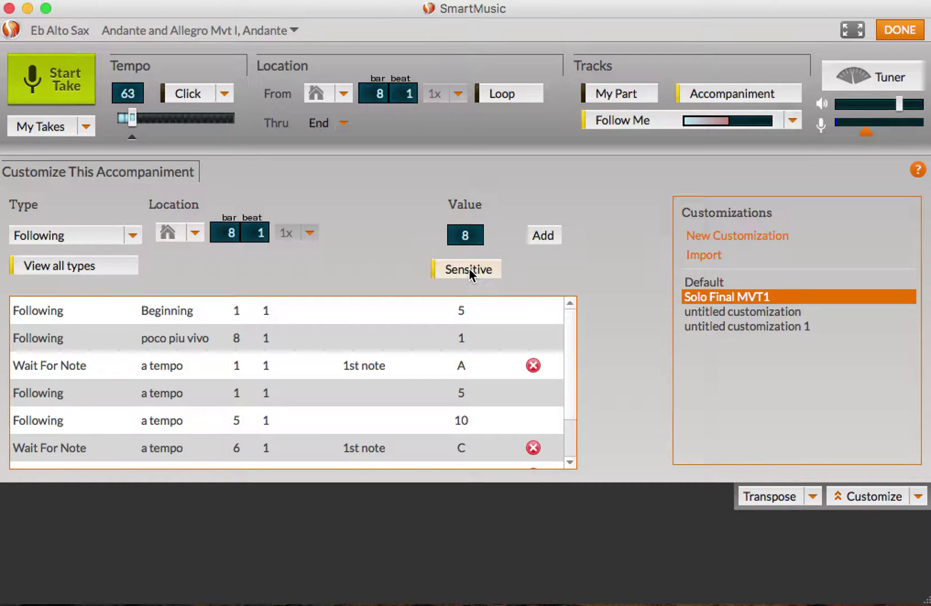
pyautogui.click(542, 237)
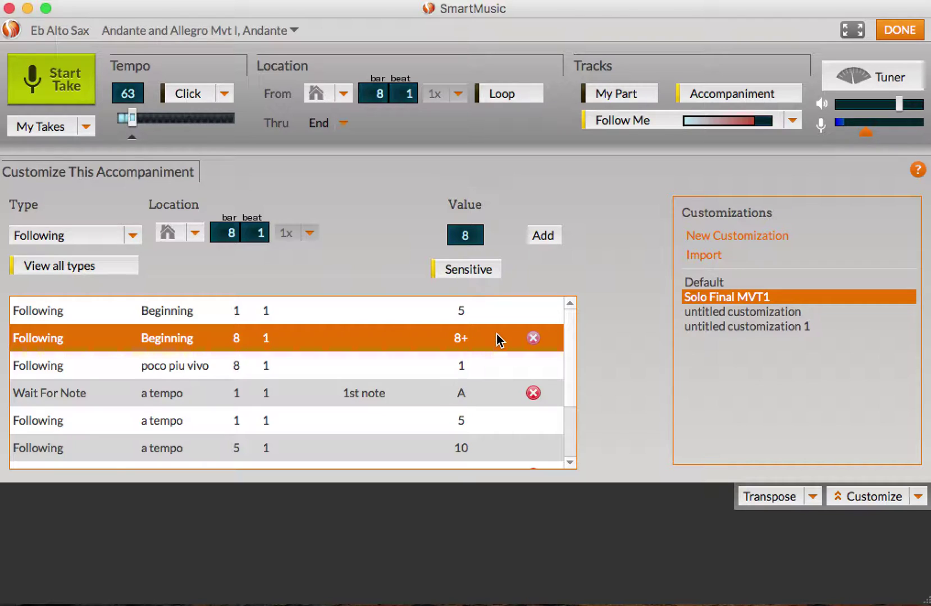
pyautogui.click(534, 342)
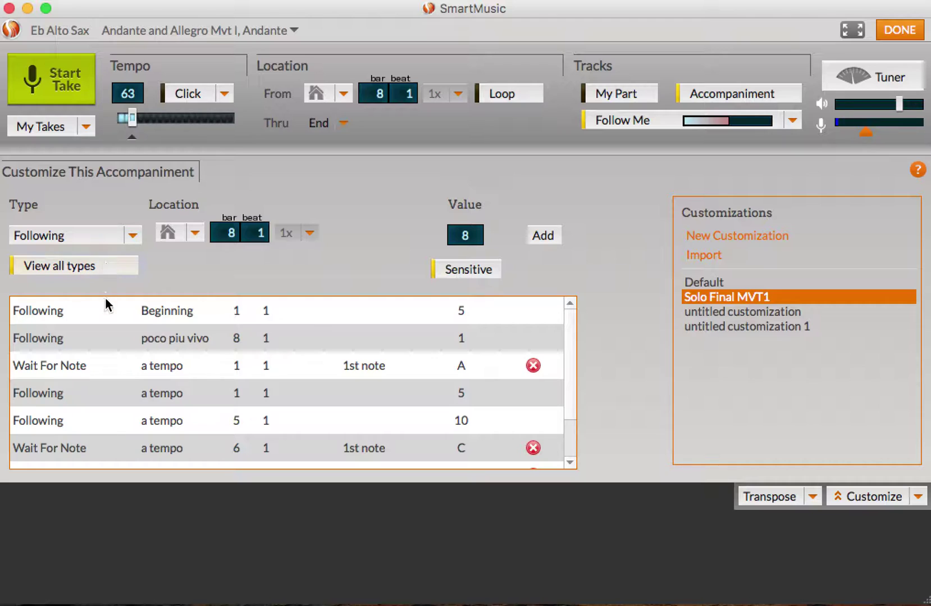
# Delete the Wait For Note entry at bar 1, beat 1 of the a tempo section
pyautogui.click(78, 313)
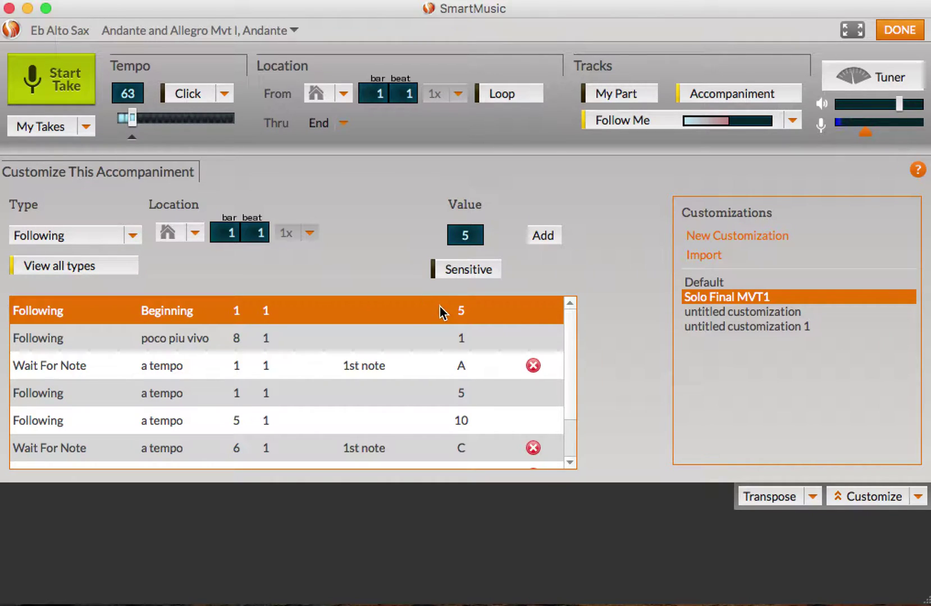
pyautogui.click(213, 341)
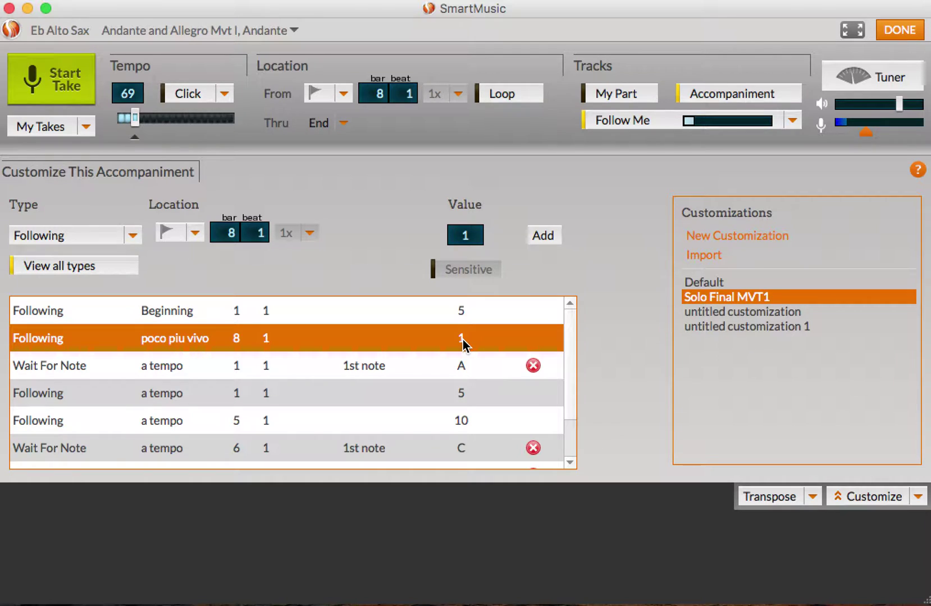
pyautogui.click(438, 362)
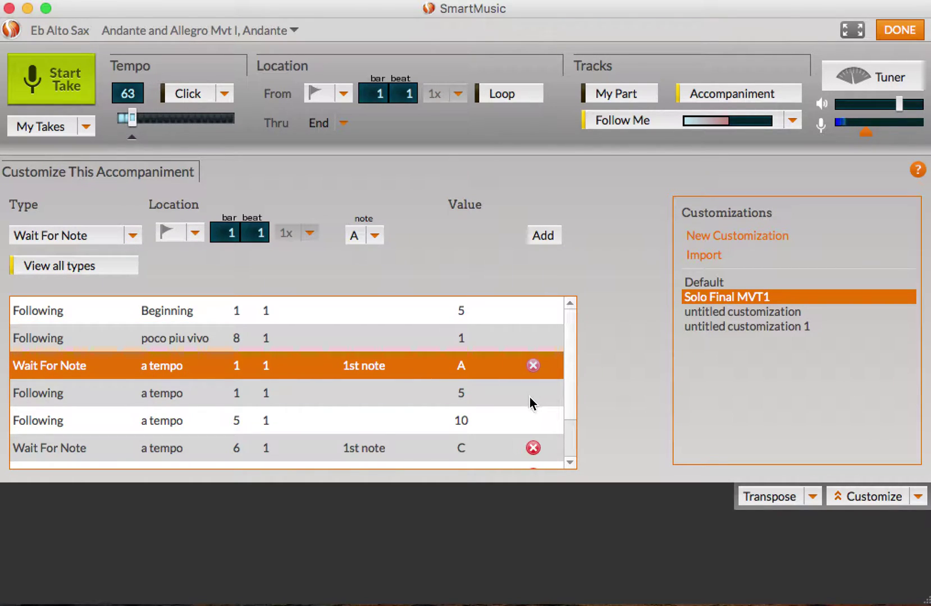
pyautogui.scroll(-1, 569, 389)
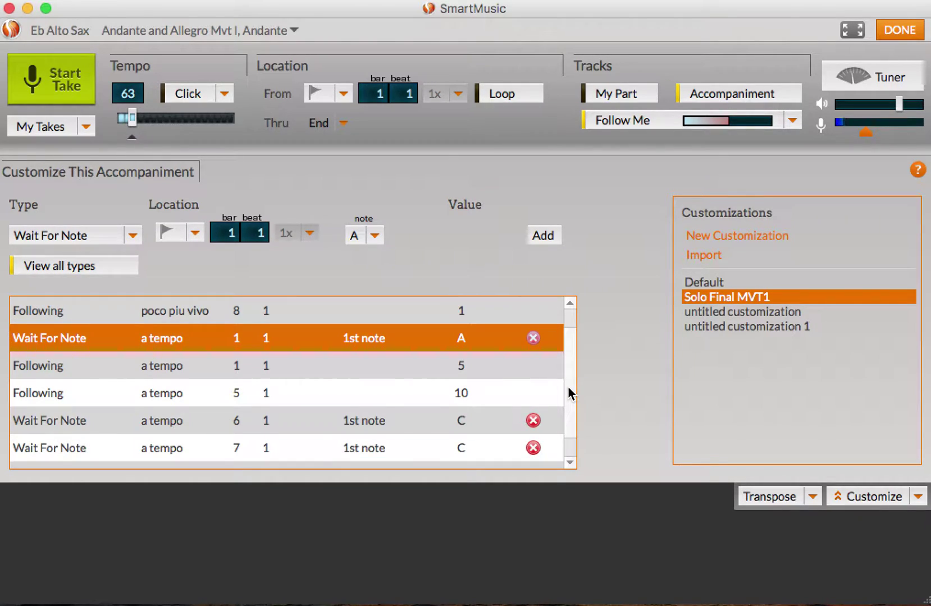
pyautogui.click(533, 338)
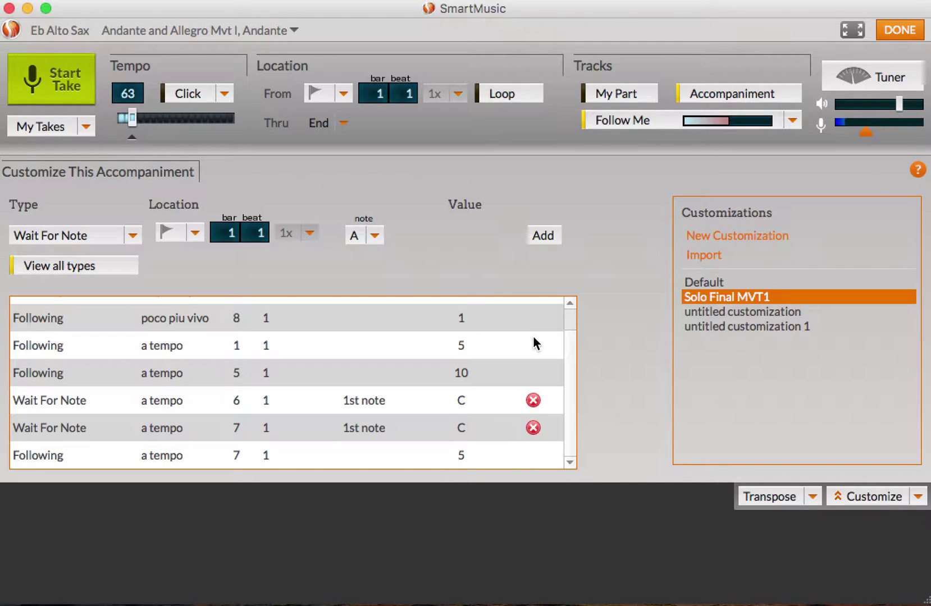
# Set the Following entry at the beginning, bar 1, to value 8 with Sensitive turned on
pyautogui.scroll(1, 569, 362)
pyautogui.click(319, 318)
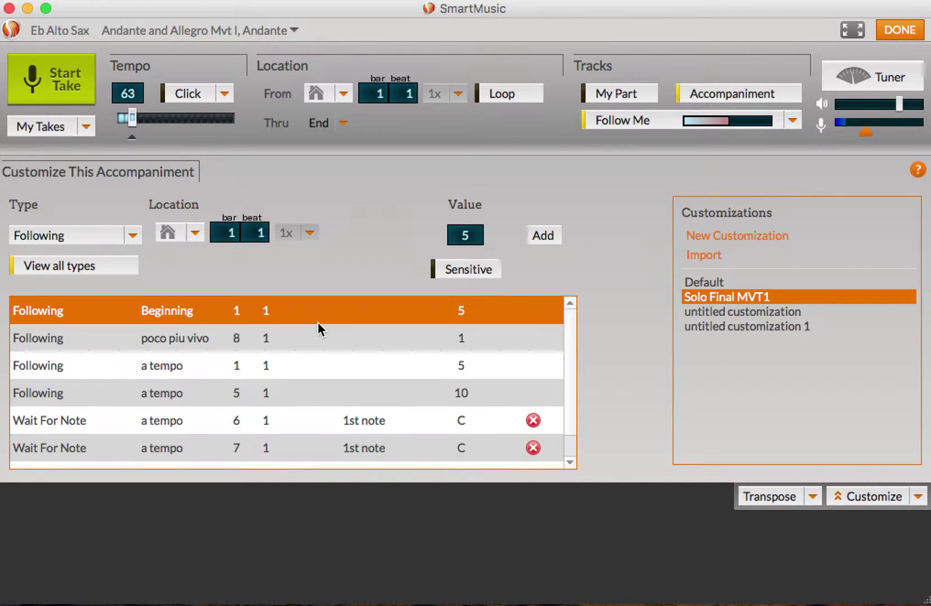
pyautogui.click(326, 340)
pyautogui.click(329, 309)
pyautogui.click(482, 233)
pyautogui.write('8')
pyautogui.click(469, 275)
pyautogui.click(559, 239)
# Set the Following value of the poco piu vivo entry at bar 8 to 5
pyautogui.click(400, 340)
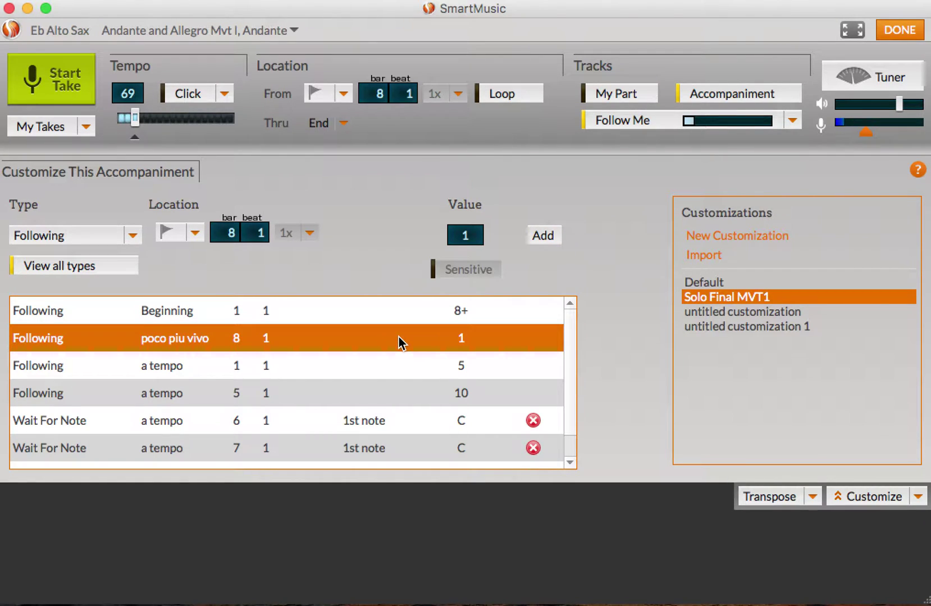
pyautogui.write('5')
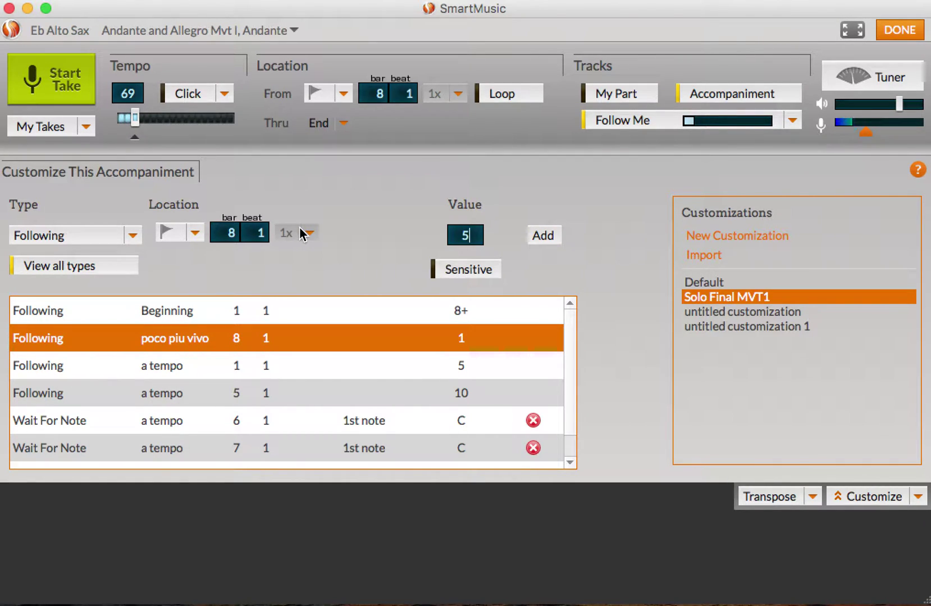
pyautogui.click(544, 237)
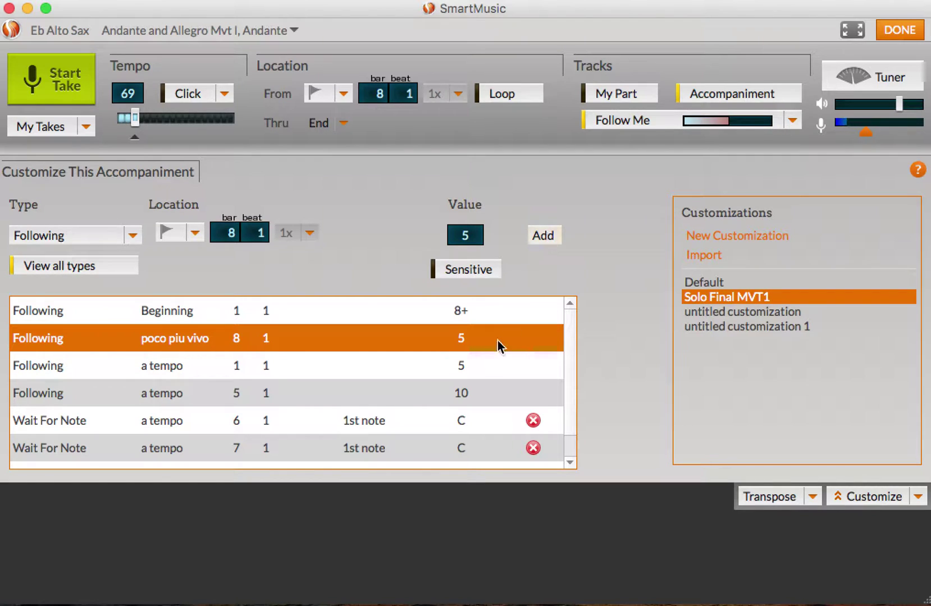
# Delete the Wait For Note entry at bar 6, beat 1 of the a tempo section
pyautogui.scroll(-1, 567, 386)
pyautogui.scroll(1, 568, 337)
pyautogui.scroll(-1, 567, 404)
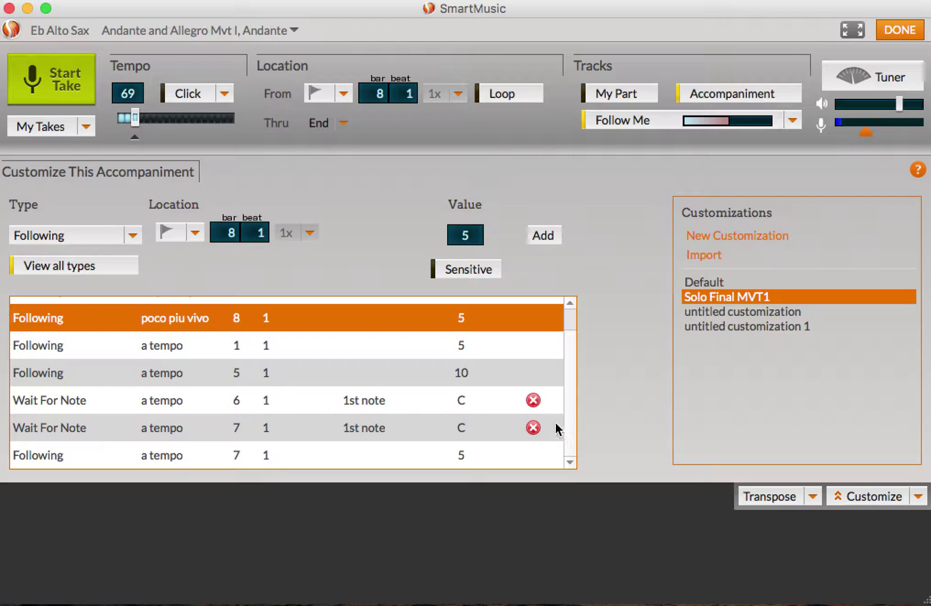
pyautogui.click(533, 401)
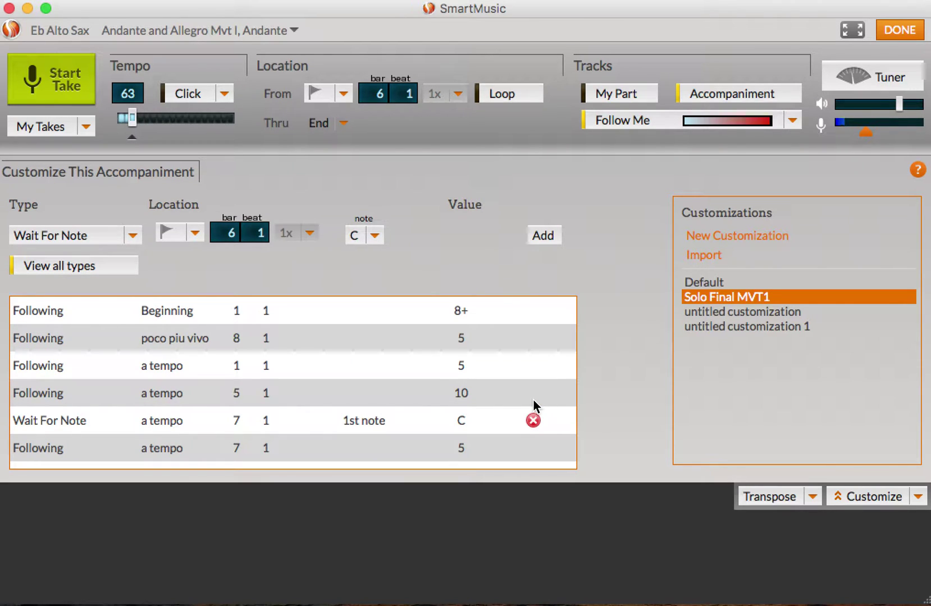
# Try to place a Wait For Note entry at bar 16 of the a tempo section
pyautogui.click(133, 237)
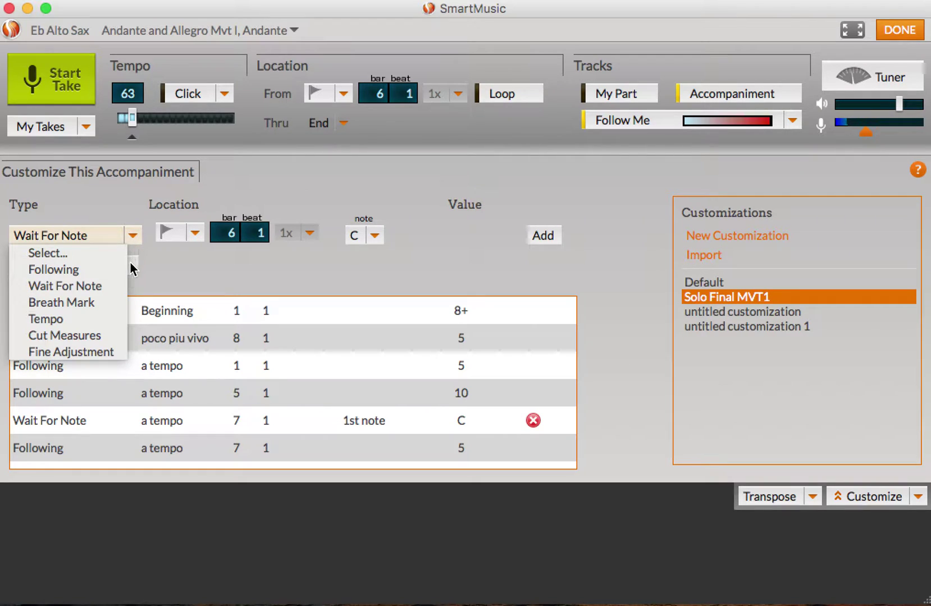
pyautogui.click(117, 285)
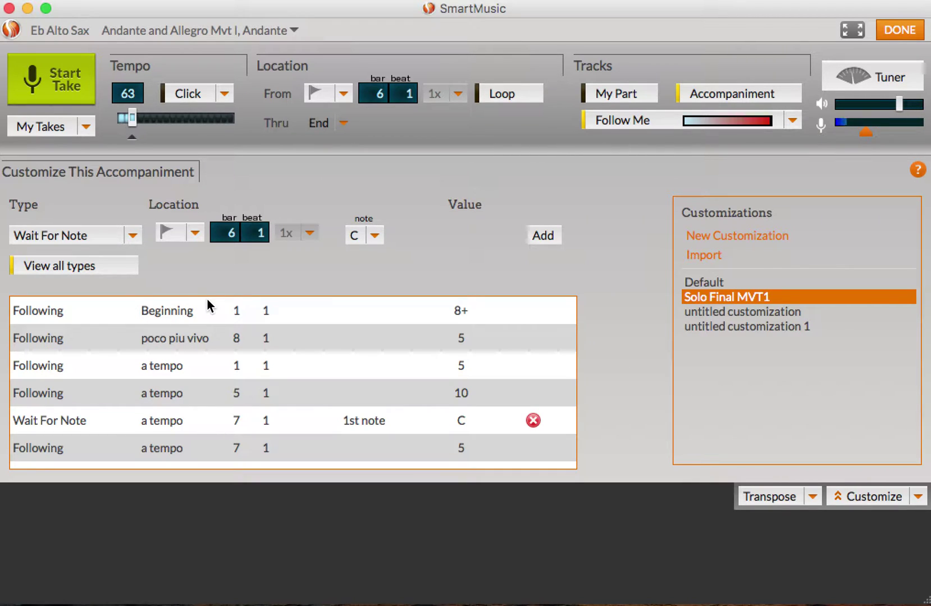
pyautogui.click(236, 235)
pyautogui.doubleClick(231, 233)
pyautogui.write('16')
pyautogui.click(382, 234)
# Add a Wait For Note entry for the Eb/D# at bar 5, beat 3 of the a tempo section
pyautogui.doubleClick(235, 232)
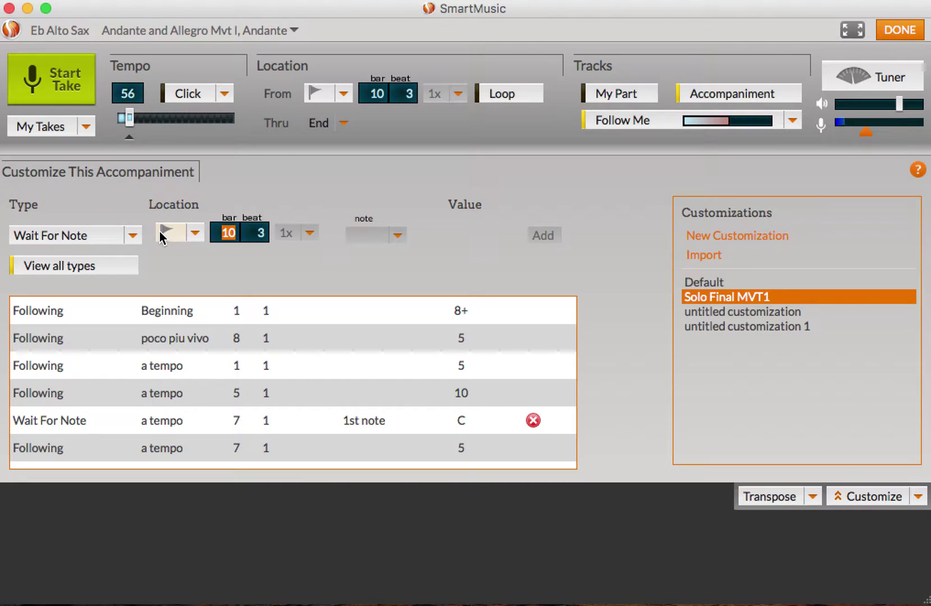
pyautogui.write('5')
pyautogui.press('Return')
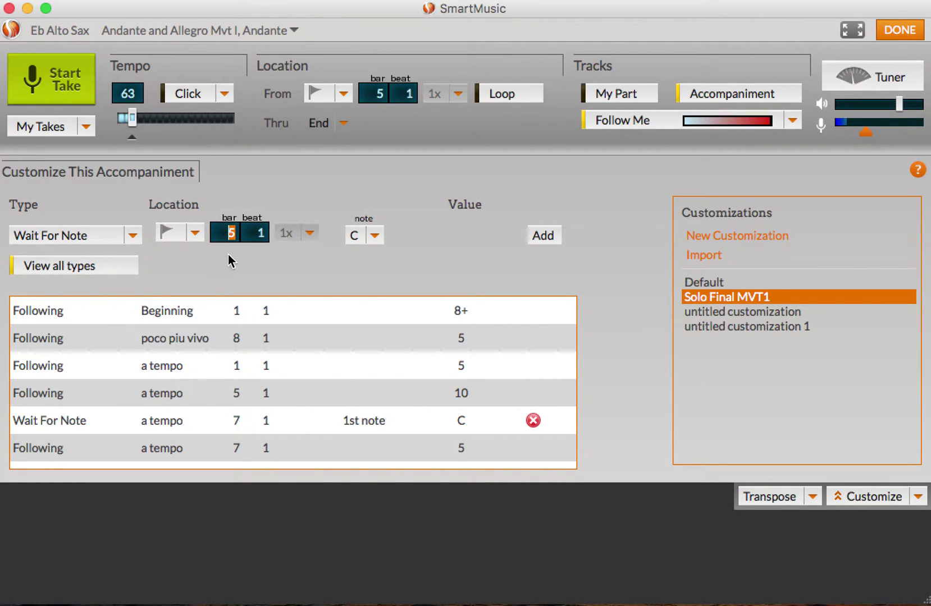
pyautogui.click(357, 236)
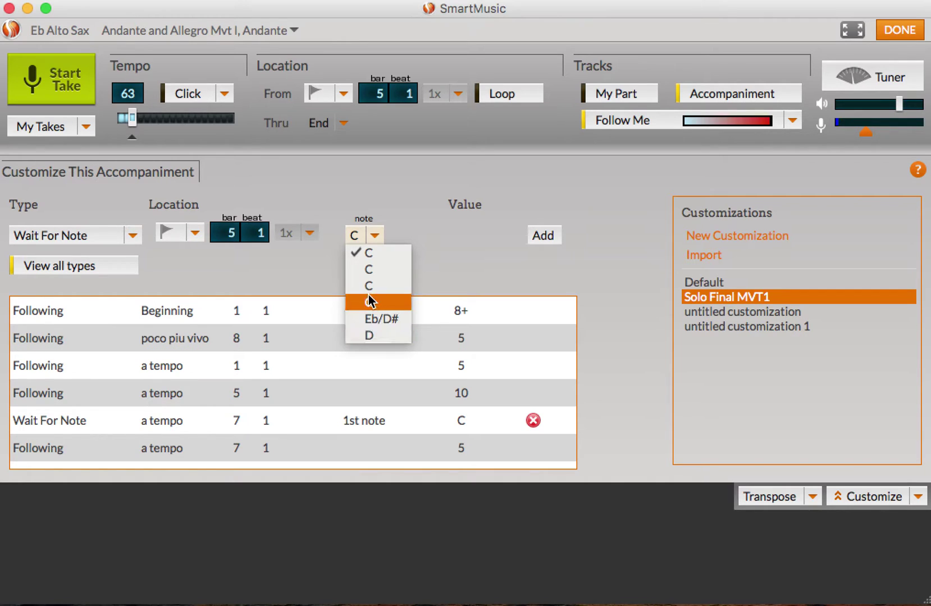
pyautogui.click(380, 318)
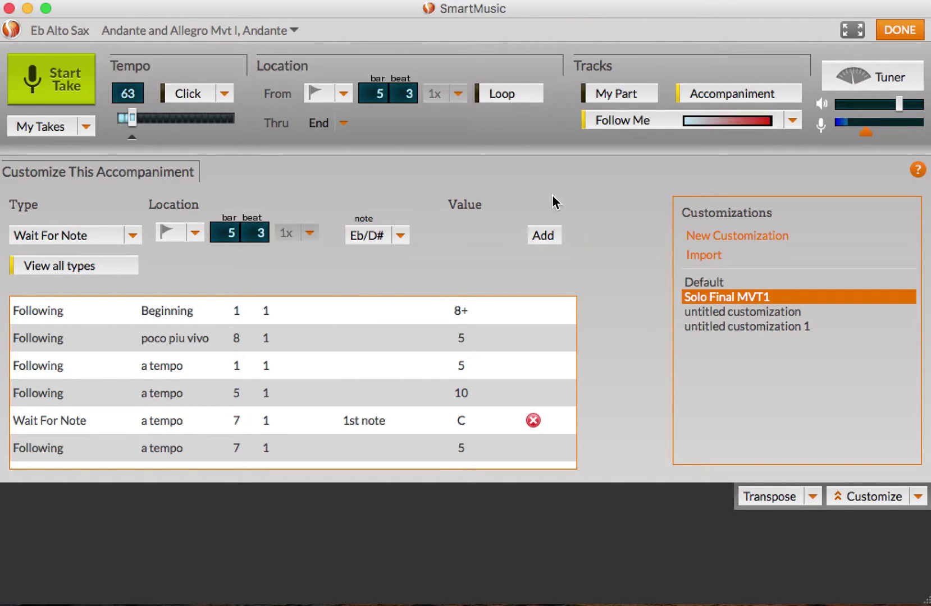
pyautogui.click(543, 235)
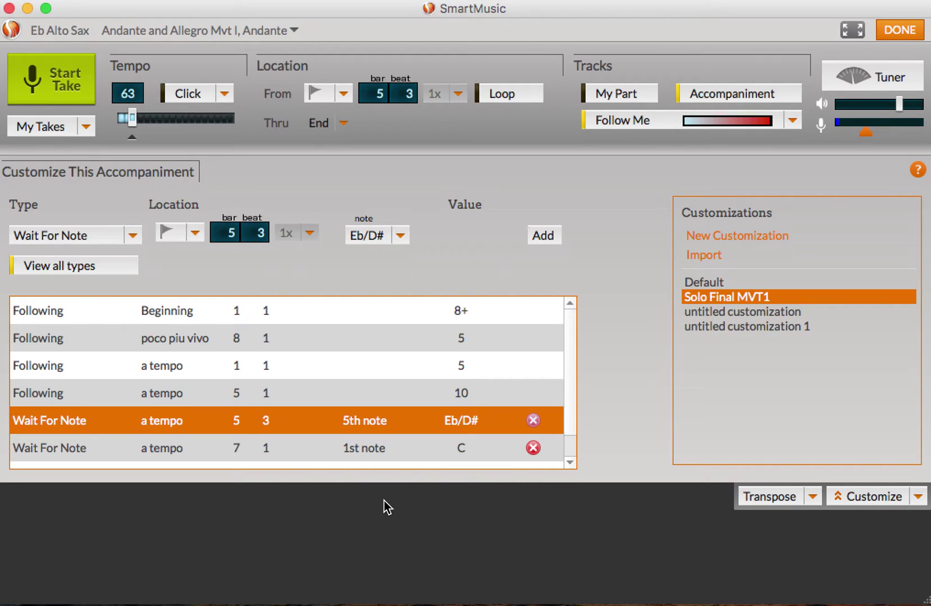
pyautogui.moveTo(568, 403); pyautogui.dragTo(568, 370)
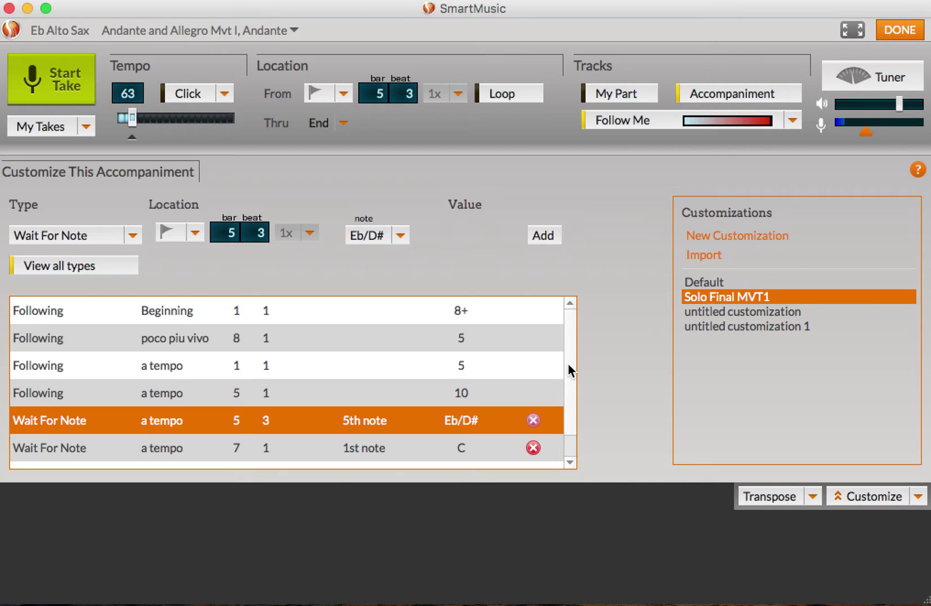